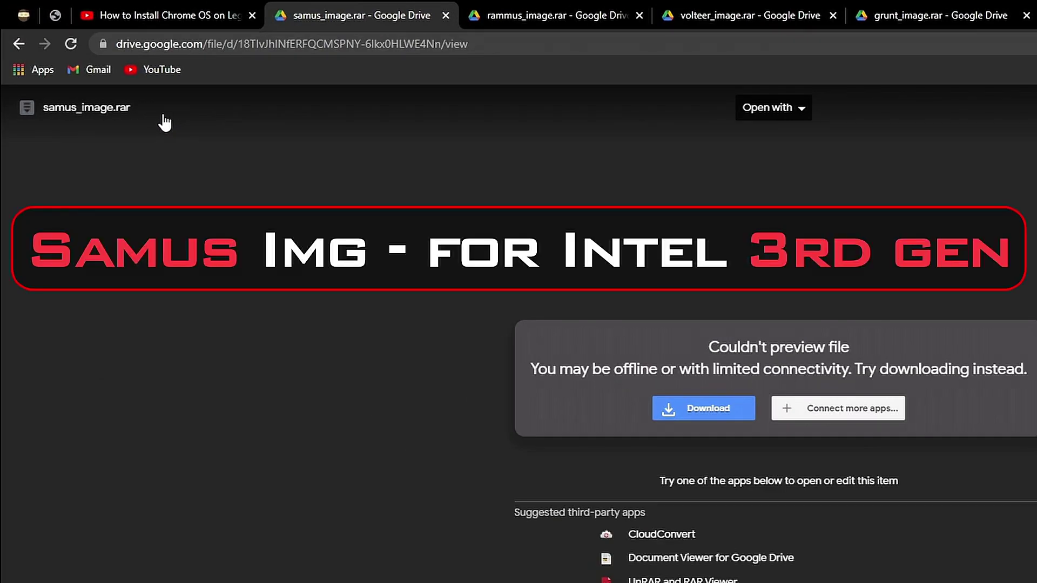
Step through the rammus, volteer, grunt and zork image download pages in Chrome
left_click(609, 17)
key("ctrl+Tab")
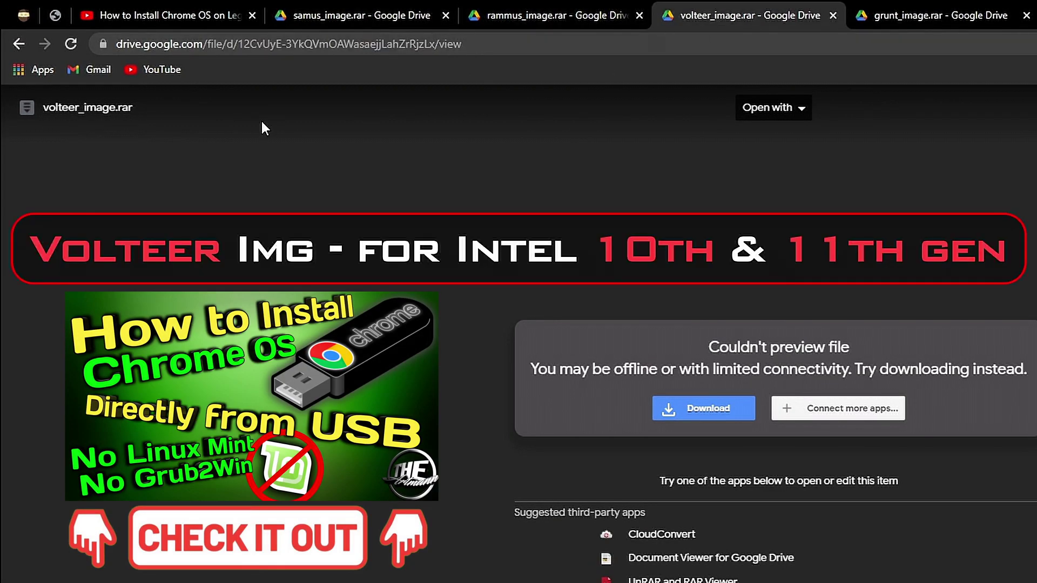
key("ctrl+Tab")
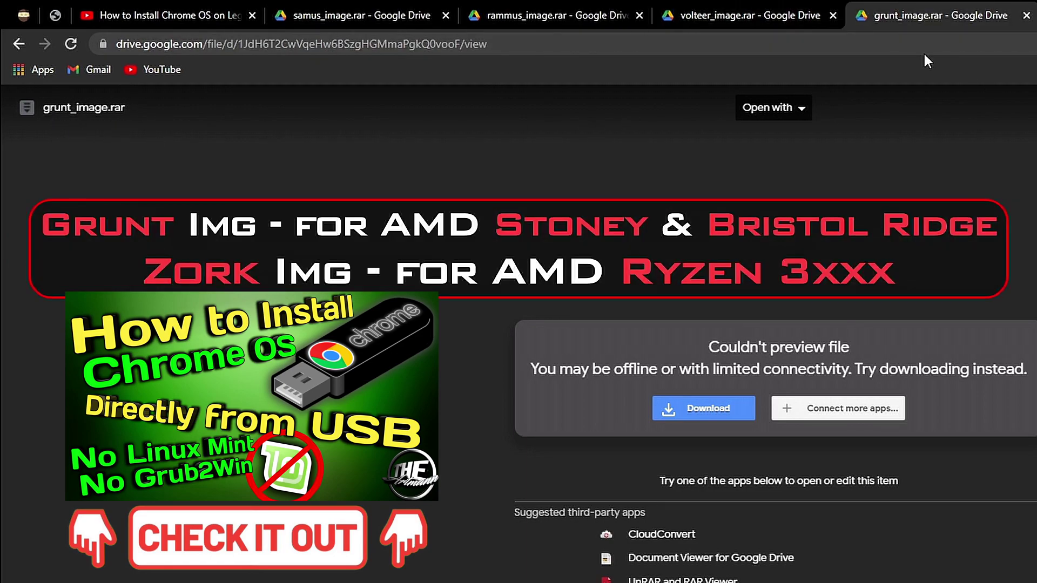
key("ctrl+Tab")
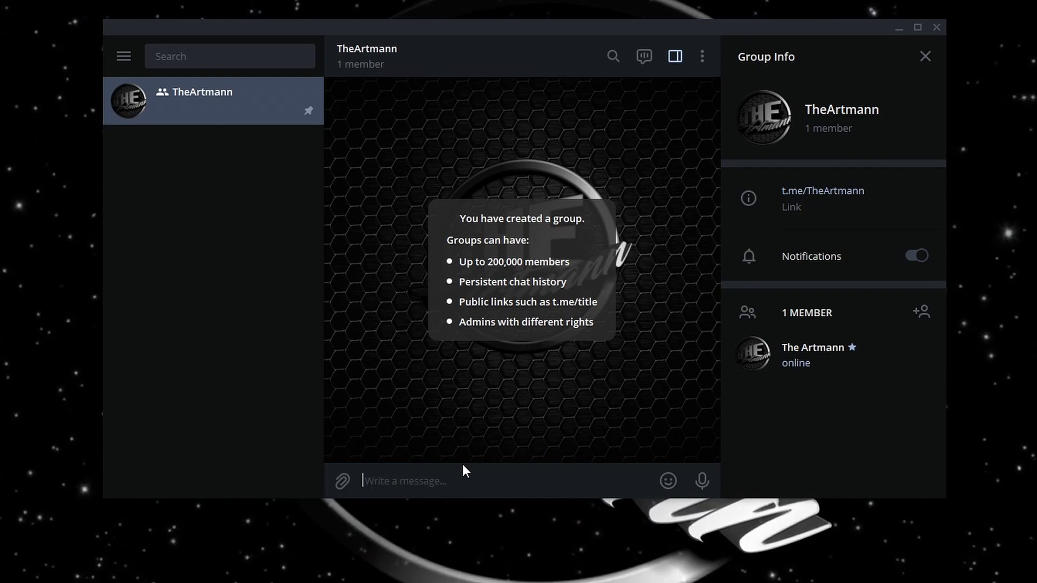
Paste the welcome text into the group's message box and send it
right_click(463, 481)
left_click(508, 373)
left_click(701, 480)
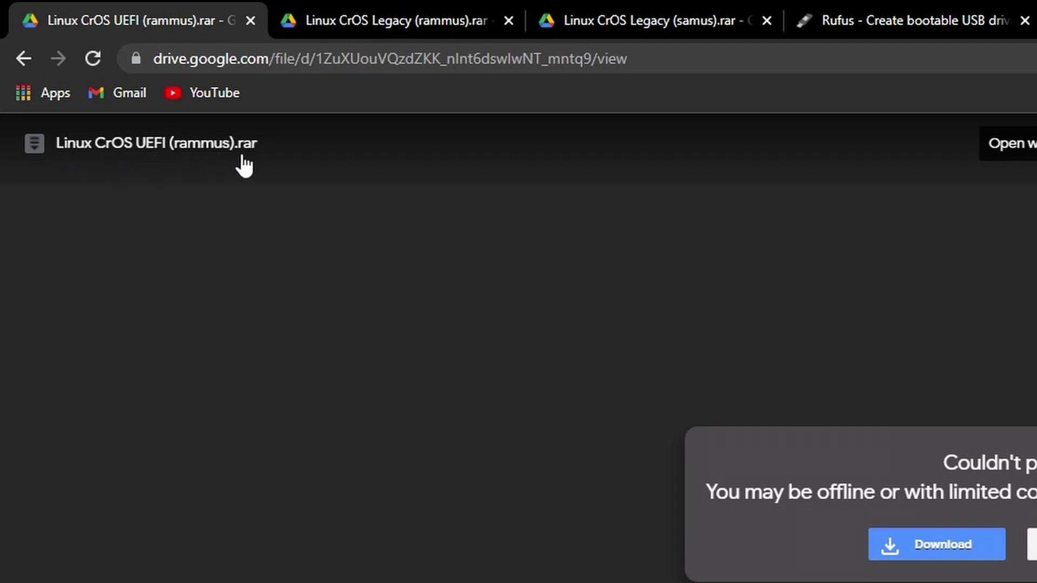
View the Linux CrOS Legacy (rammus) and Legacy (samus) archive pages in Google Drive
left_click(393, 34)
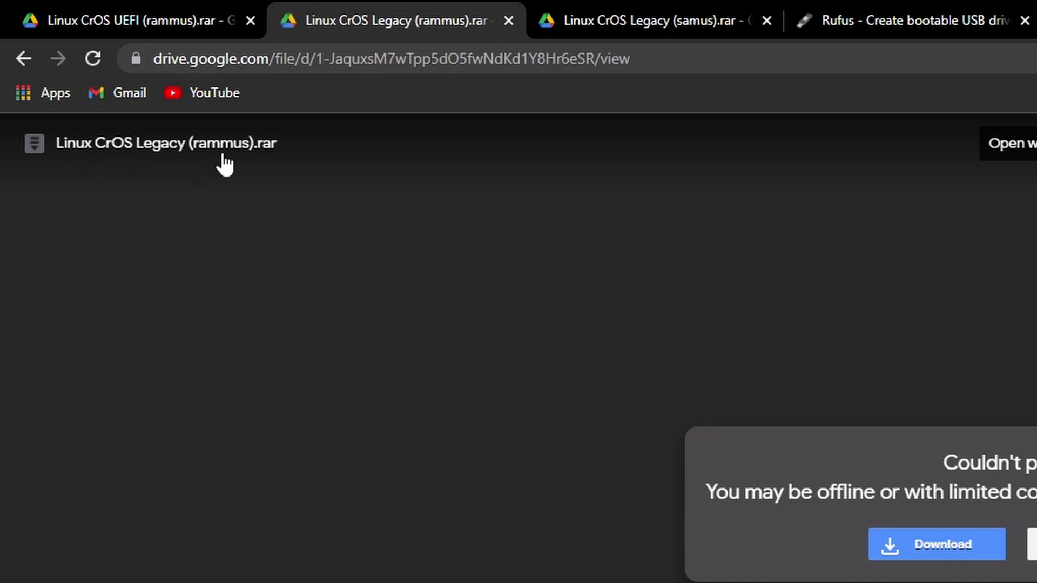
left_click(662, 34)
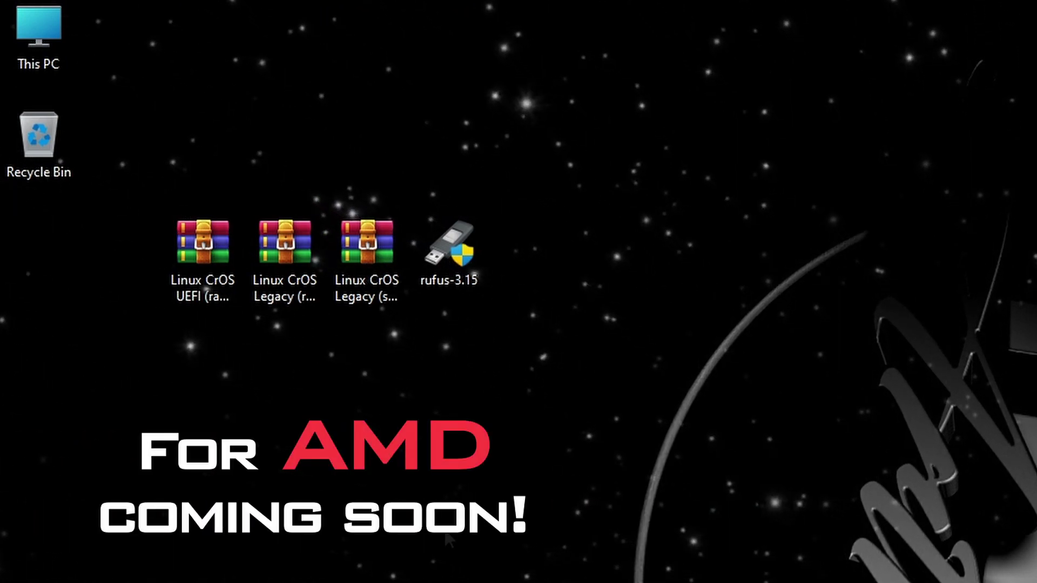
Extract Linux CrOS UEFI.iso from the UEFI rammus archive to the desktop with WinRAR
double_click(214, 257)
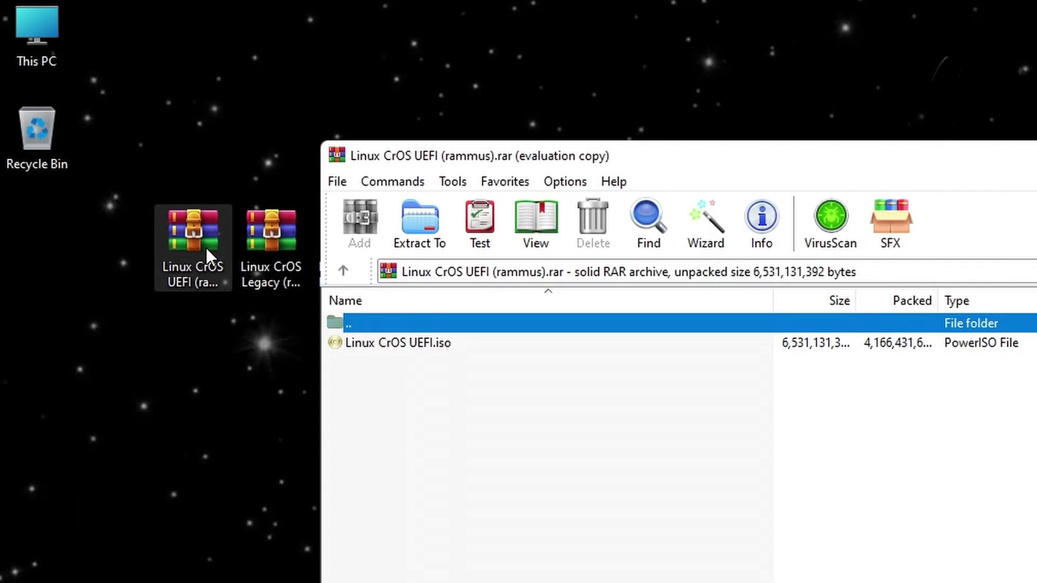
left_click(378, 331)
left_click(403, 216)
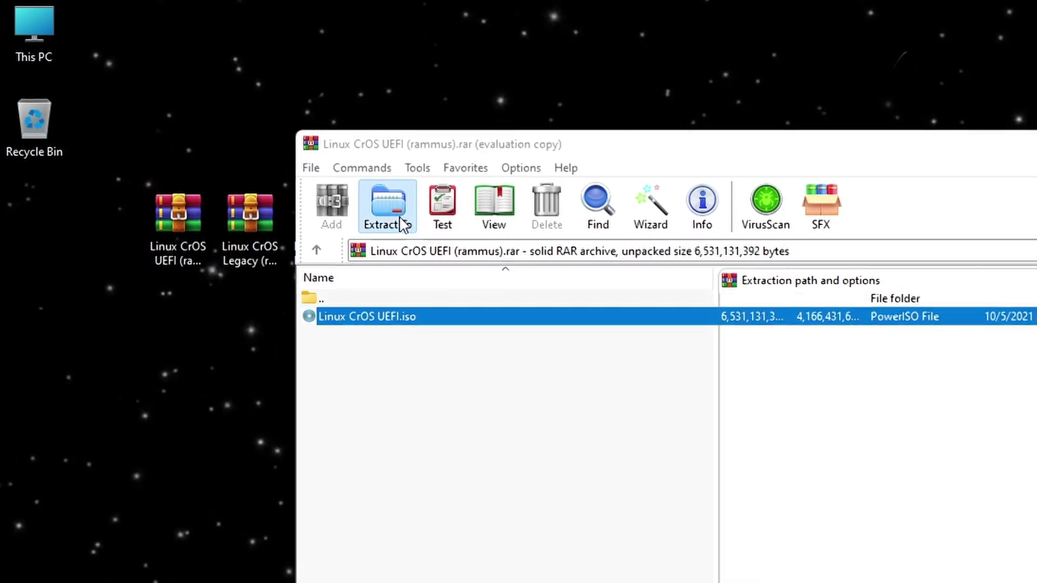
key("Return")
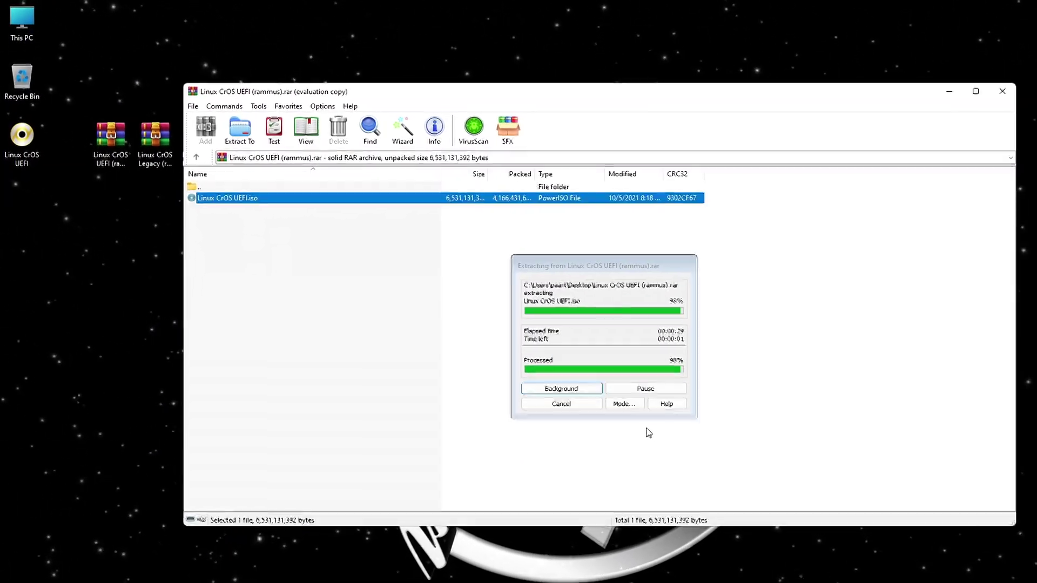
left_click(1003, 92)
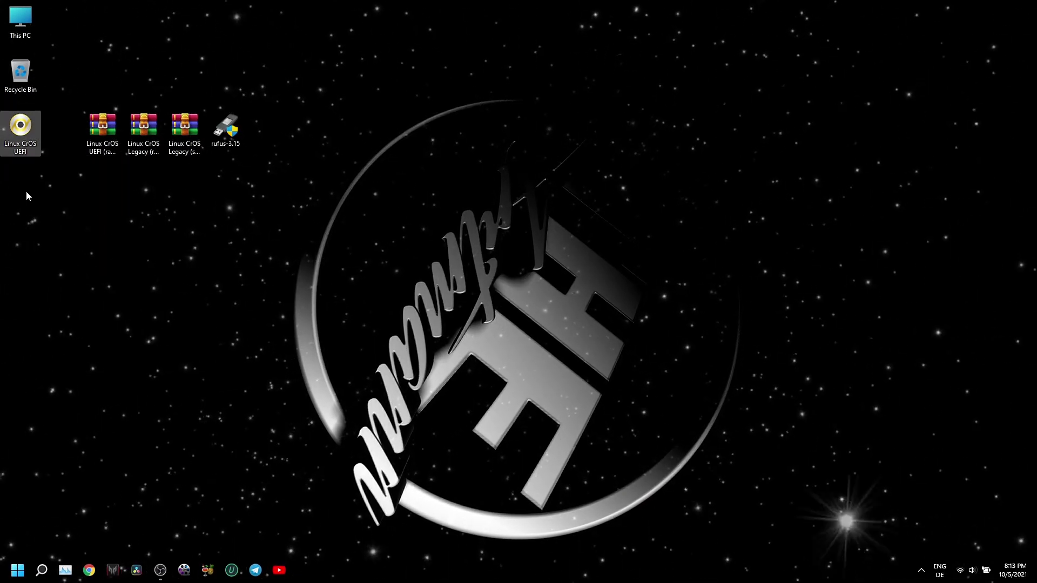
Arrange the desktop: the iso and rufus-3.15 at top, the three rar archives bottom-left
left_click_drag(226, 127, 22, 186)
left_click_drag(211, 111, 87, 162)
left_click_drag(194, 139, 112, 515)
left_click_drag(21, 127, 103, 127)
left_click_drag(20, 183, 143, 129)
Load Linux CrOS UEFI.iso in Rufus, keep MBR partitioning, and write it to the 16 GB drive
double_click(140, 135)
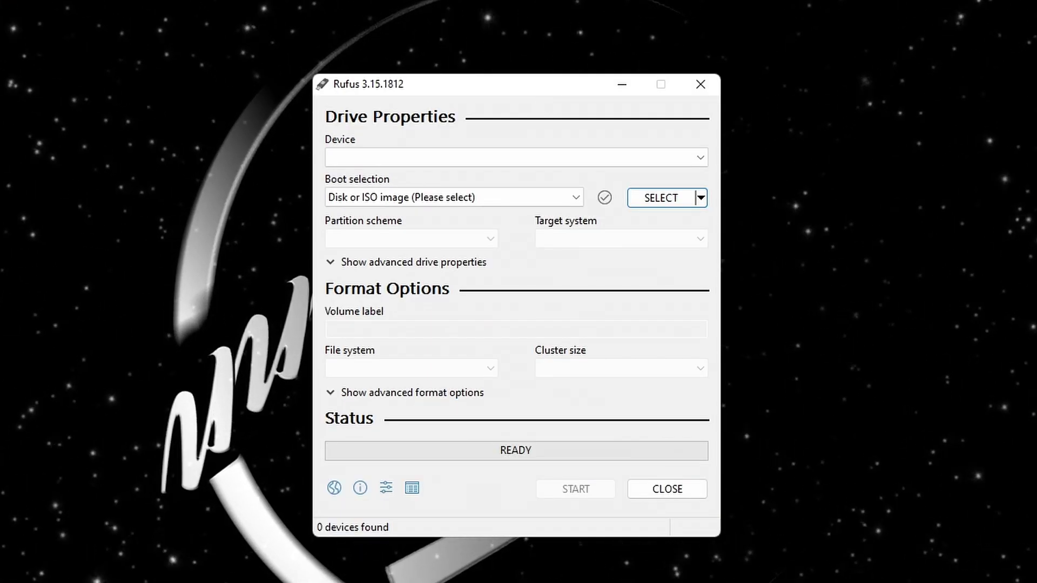
left_click(670, 198)
left_click(504, 253)
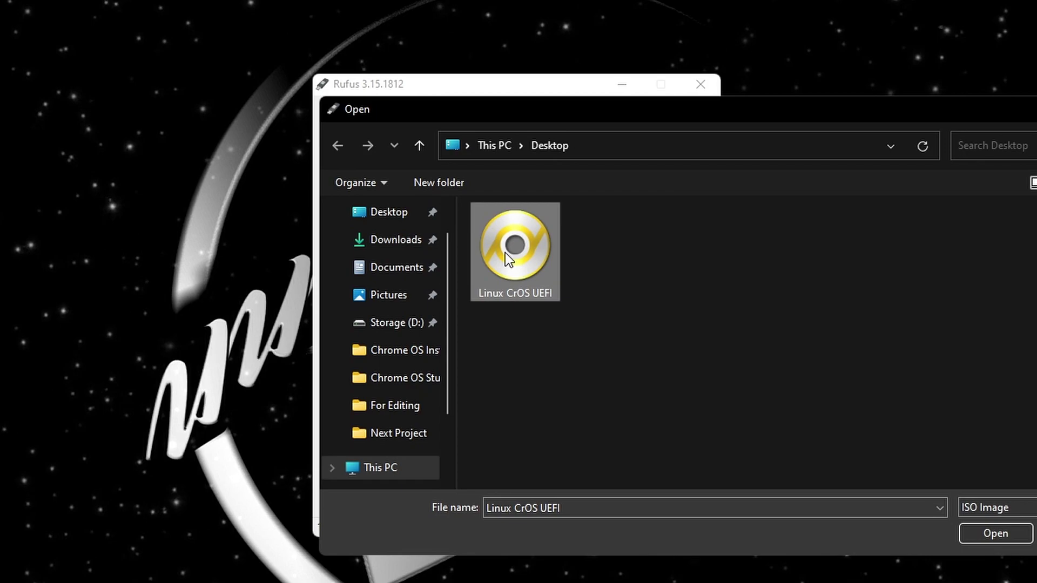
left_click(993, 562)
left_click(372, 275)
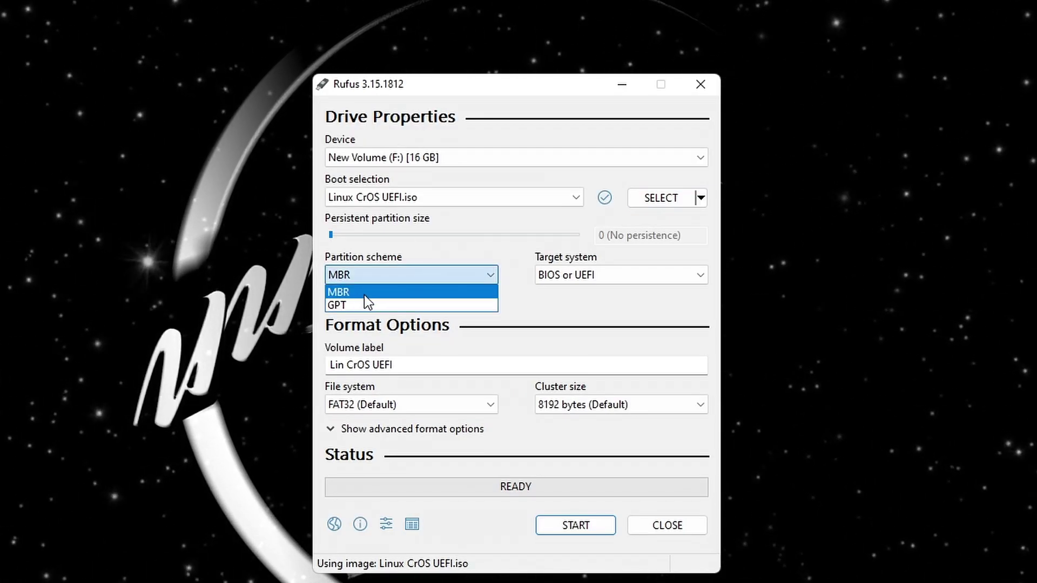
left_click(364, 295)
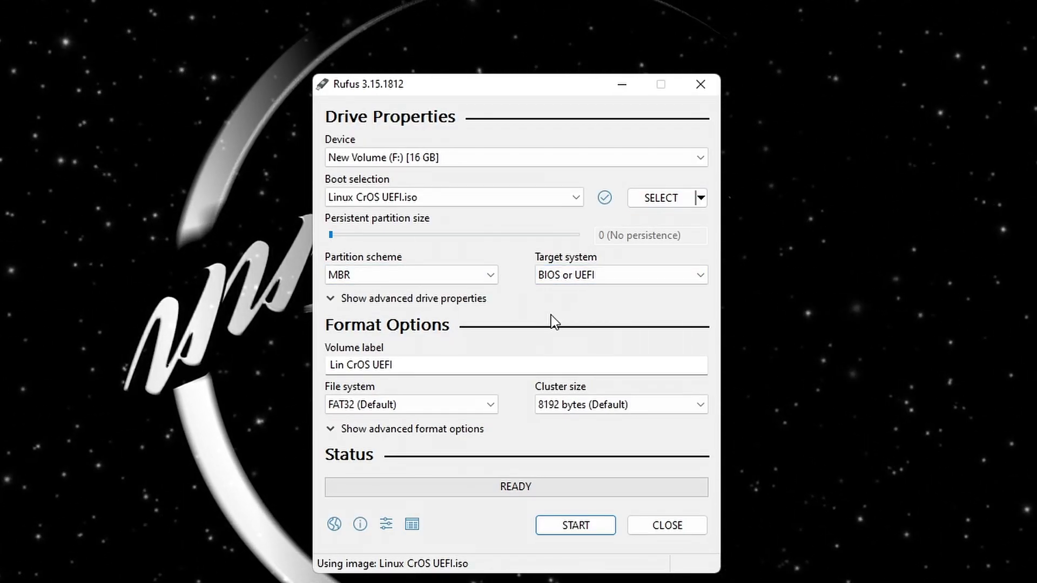
key("Return")
left_click(604, 347)
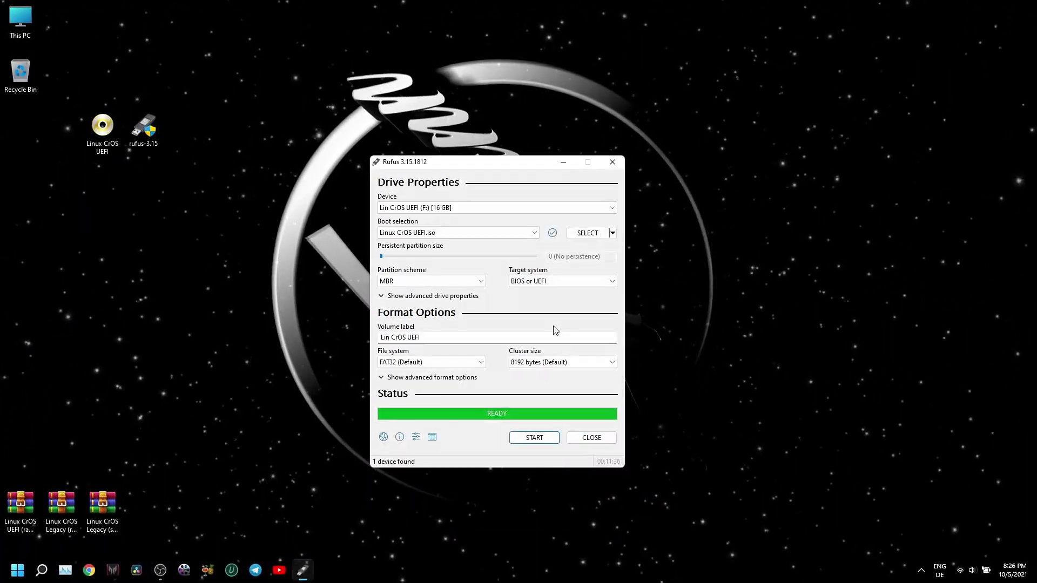
Close Rufus, restart into BIOS, confirm Secure Boot is disabled, then save and exit
left_click(591, 438)
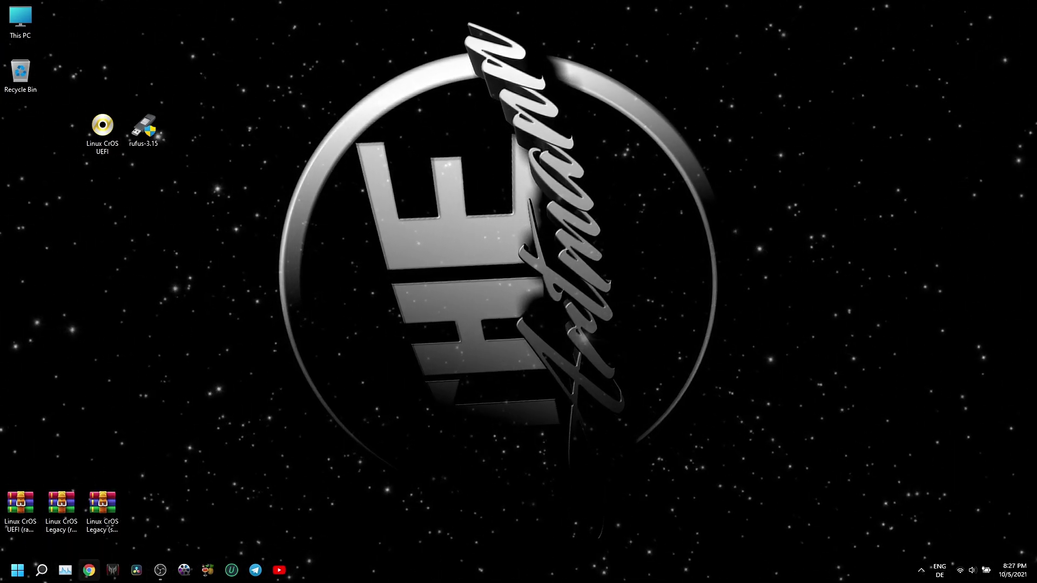
left_click(17, 570)
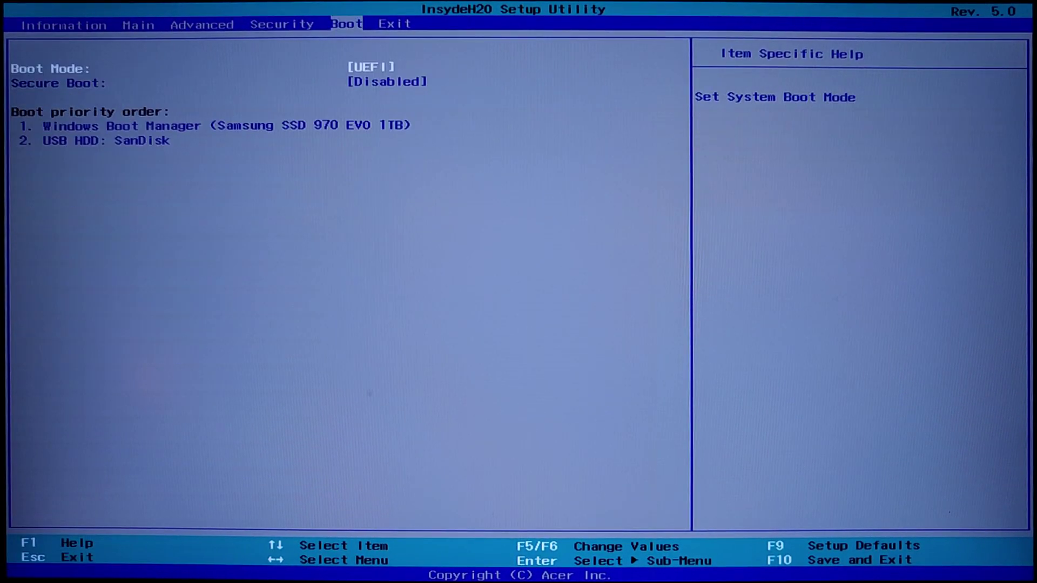
key("Down")
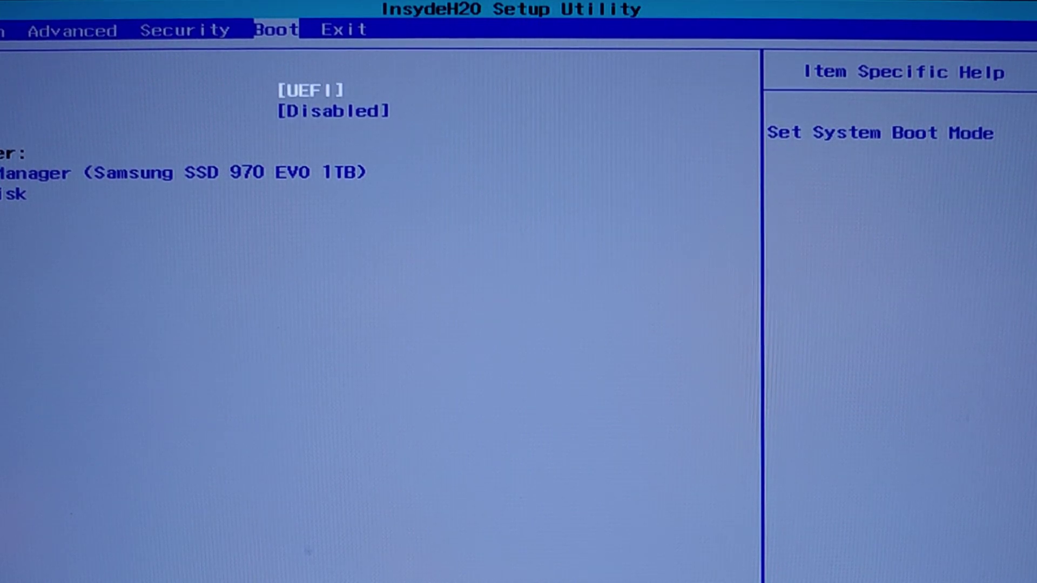
key("Down")
key("Down")
key("Right")
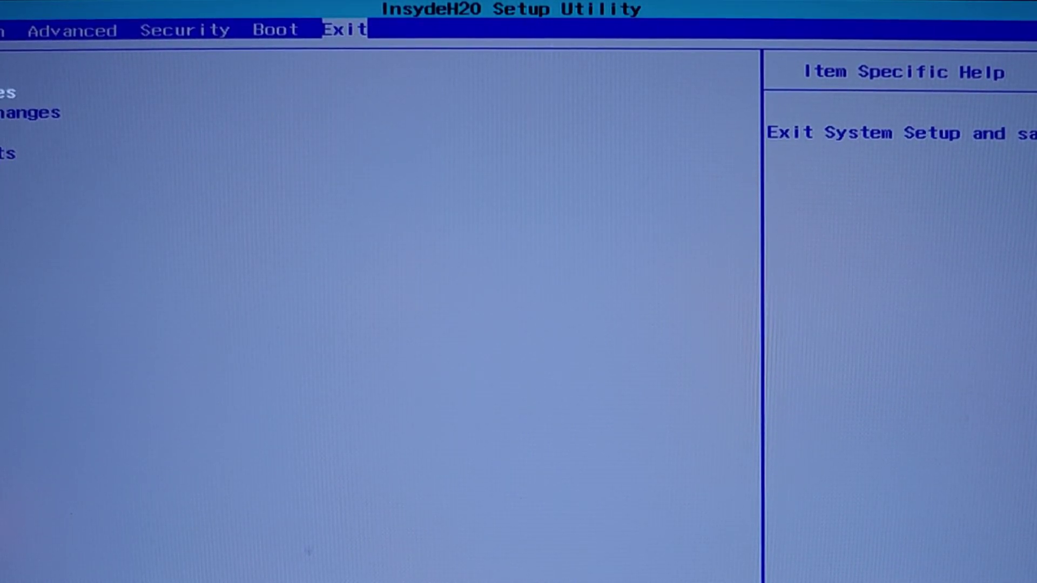
key("Return")
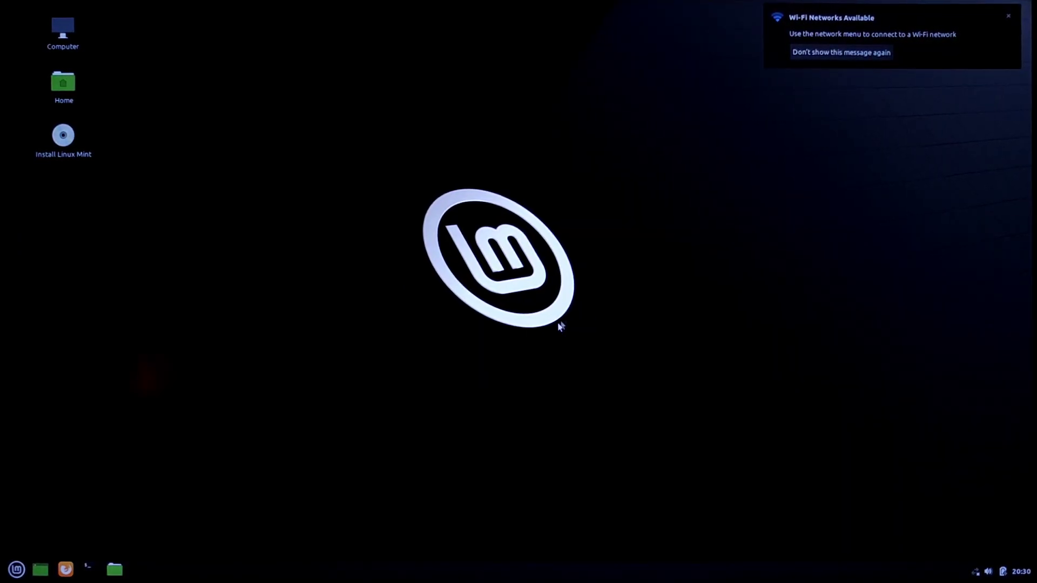
Join the available Wi-Fi network from the tray, entering its password
left_click(847, 19)
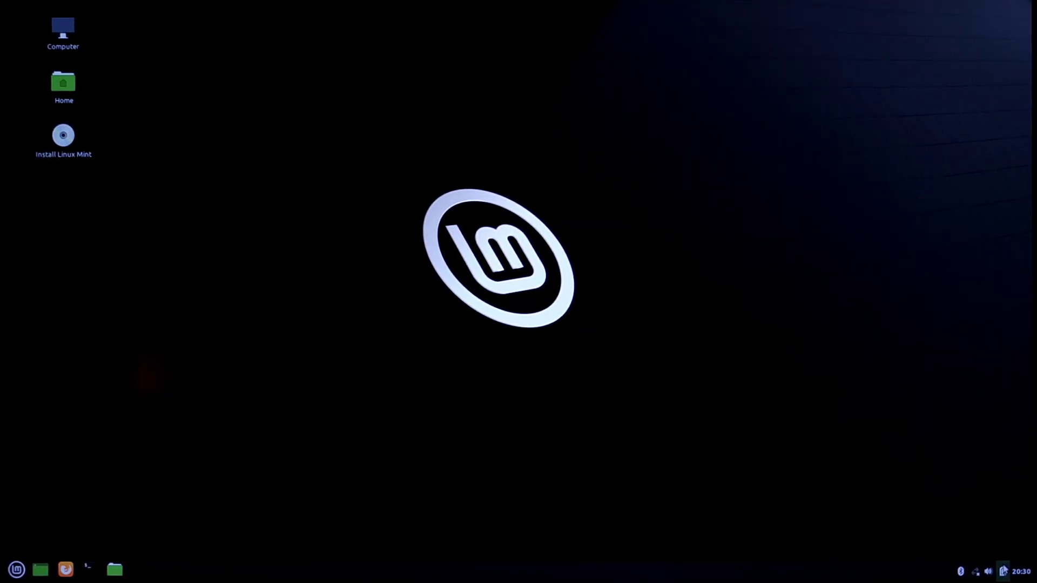
left_click(975, 572)
left_click(885, 462)
type("•••••")
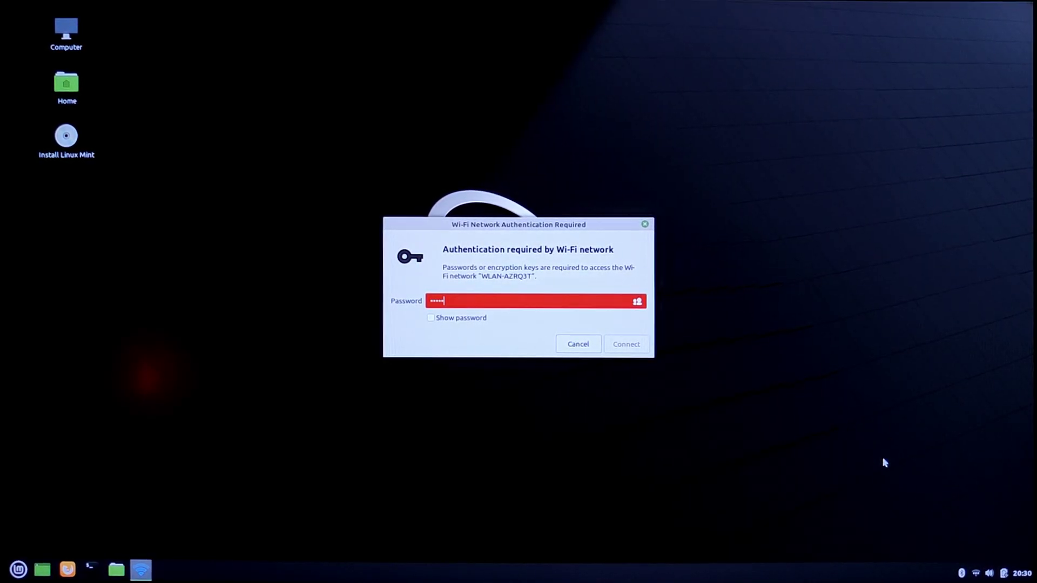
key("Return")
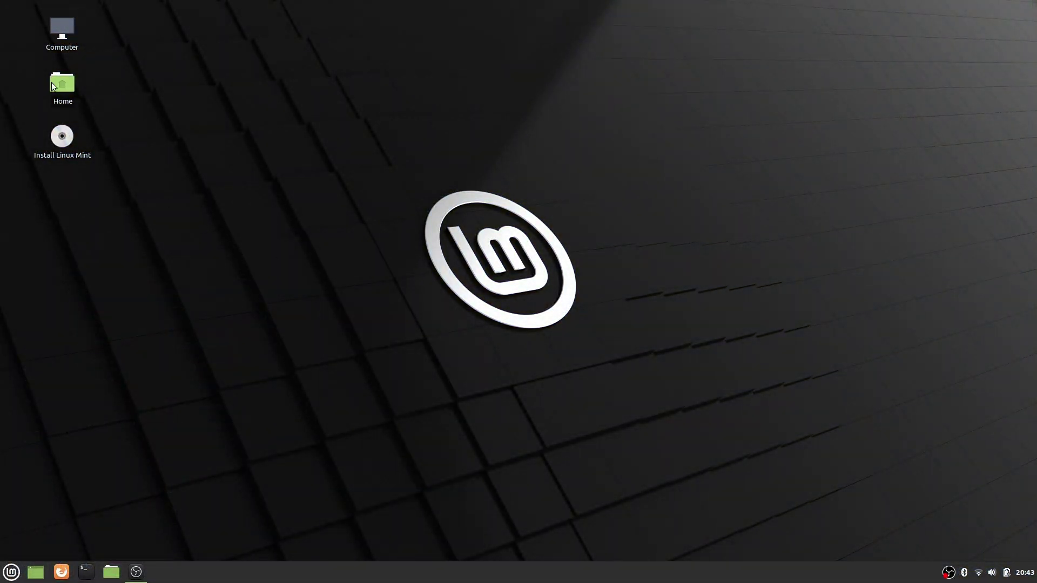
Search the whole file system from the root for 'chrome' in Nemo
double_click(52, 85)
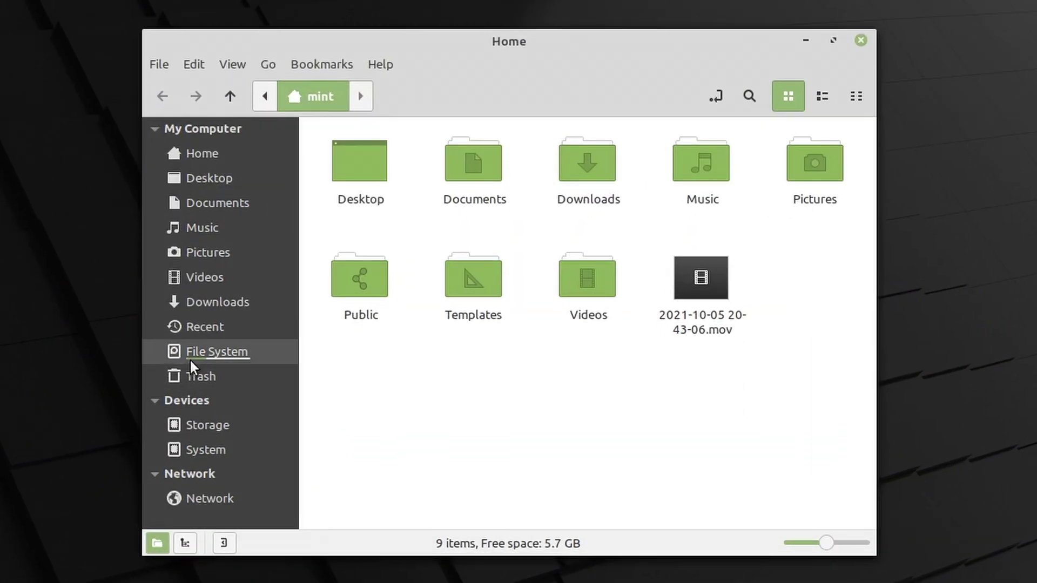
left_click(213, 353)
left_click(748, 97)
type("chrome")
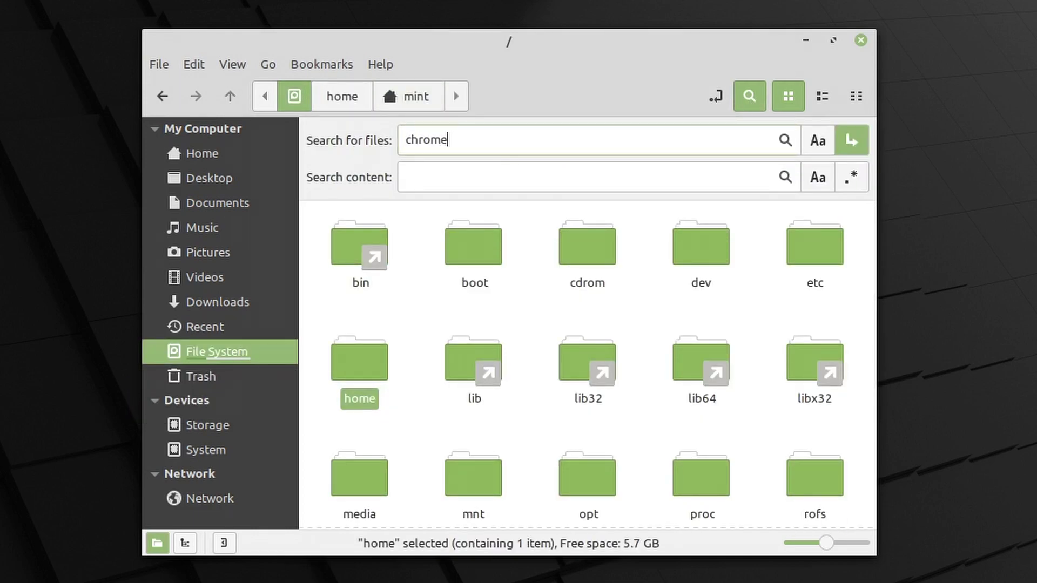
key("Return")
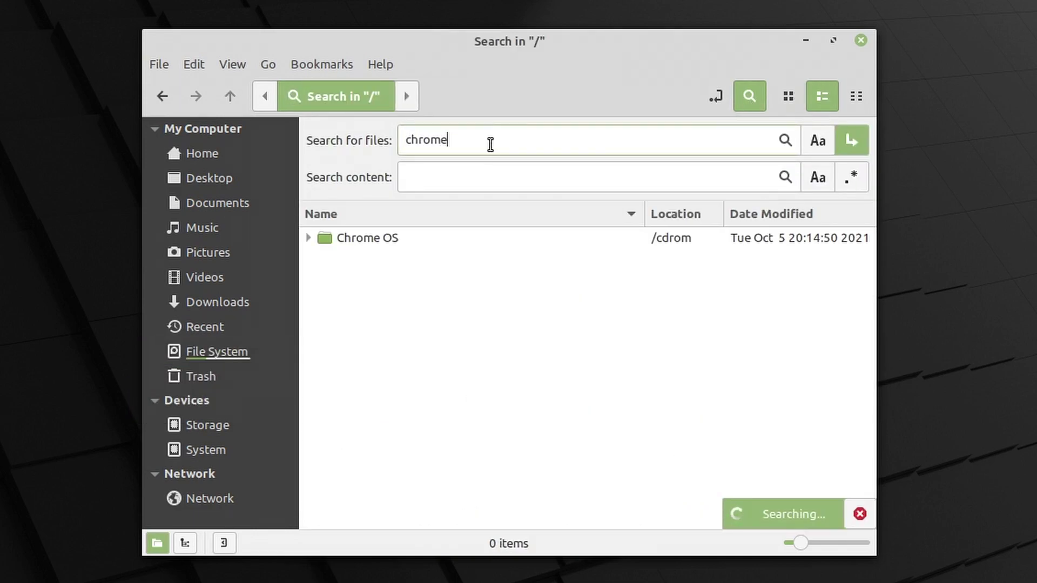
Open the /cdrom/Chrome OS folder and start a terminal inside it
left_click(387, 238)
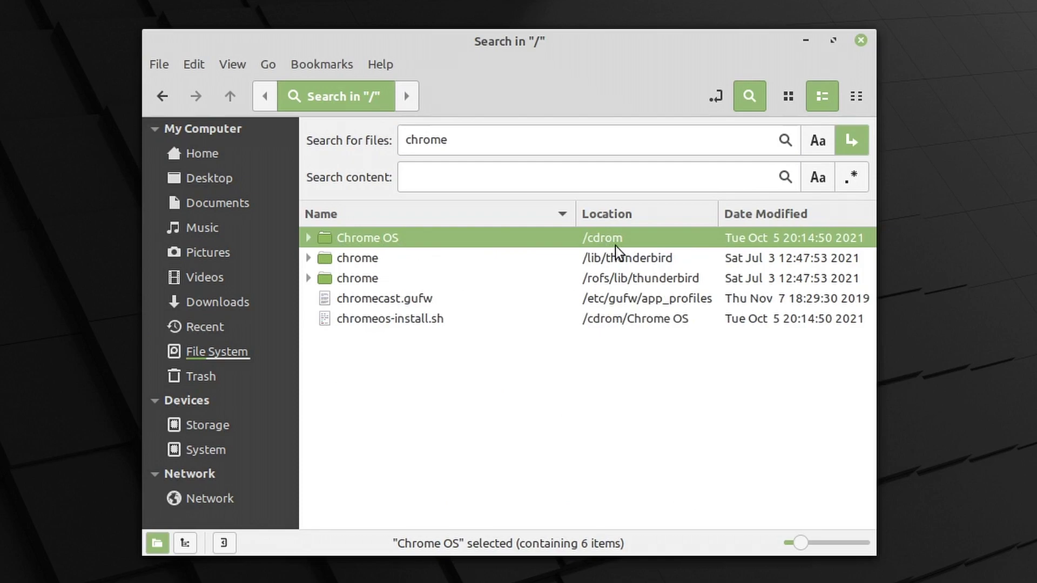
double_click(376, 240)
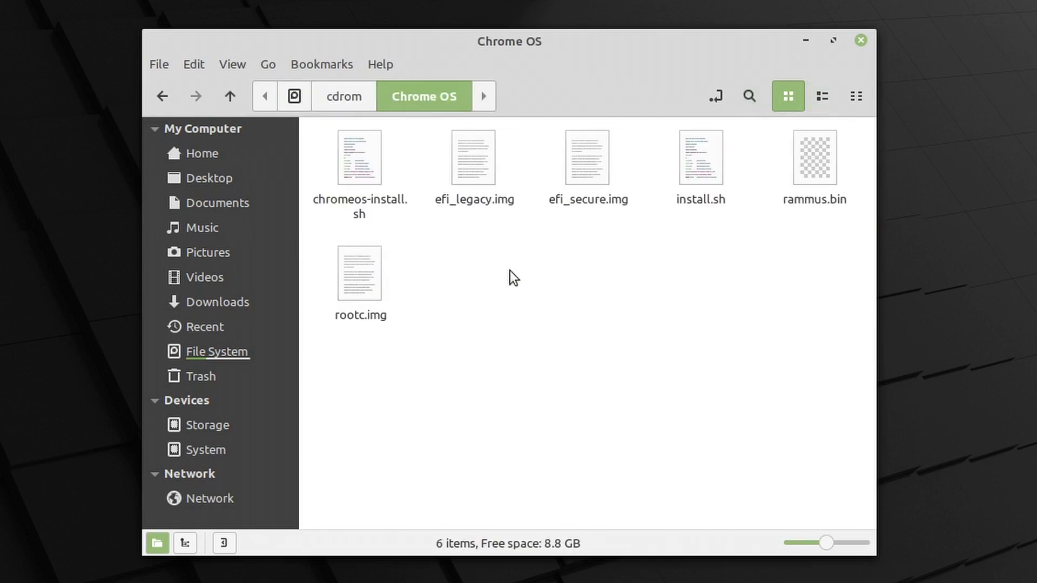
right_click(611, 339)
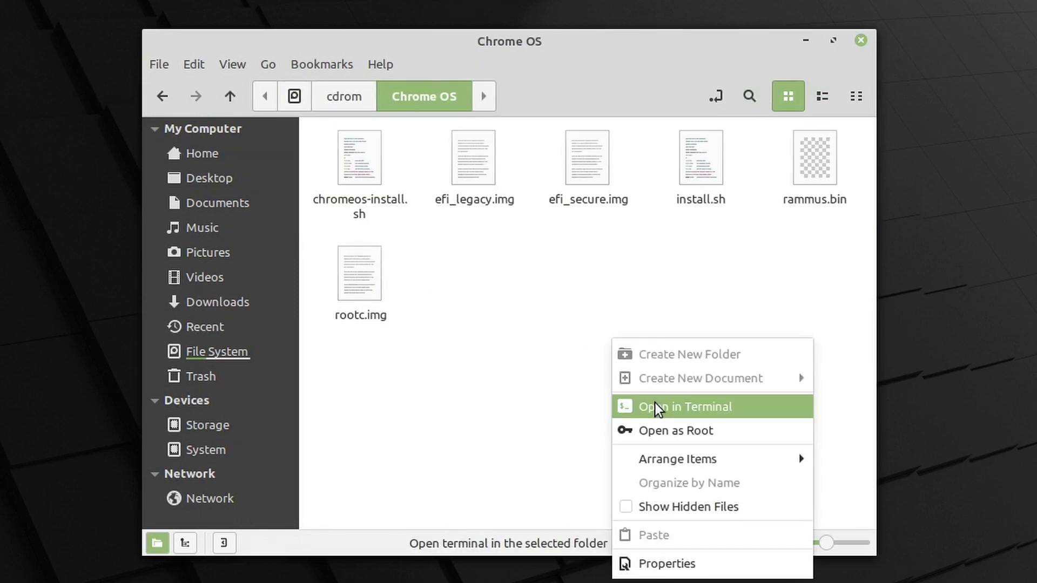
left_click(655, 405)
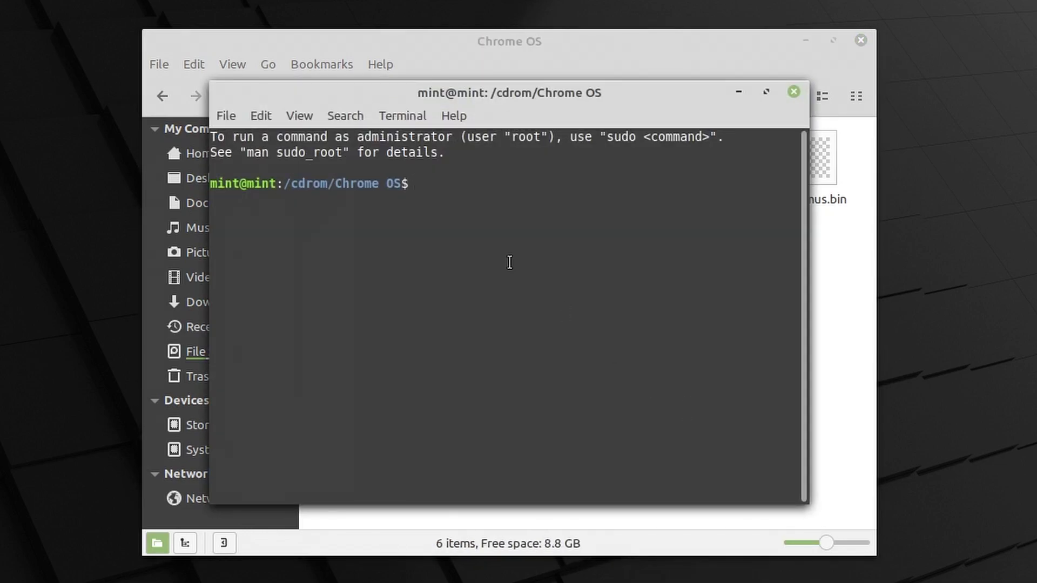
Display install.sh in Xed and locate the /dev/sda install target
left_click(794, 92)
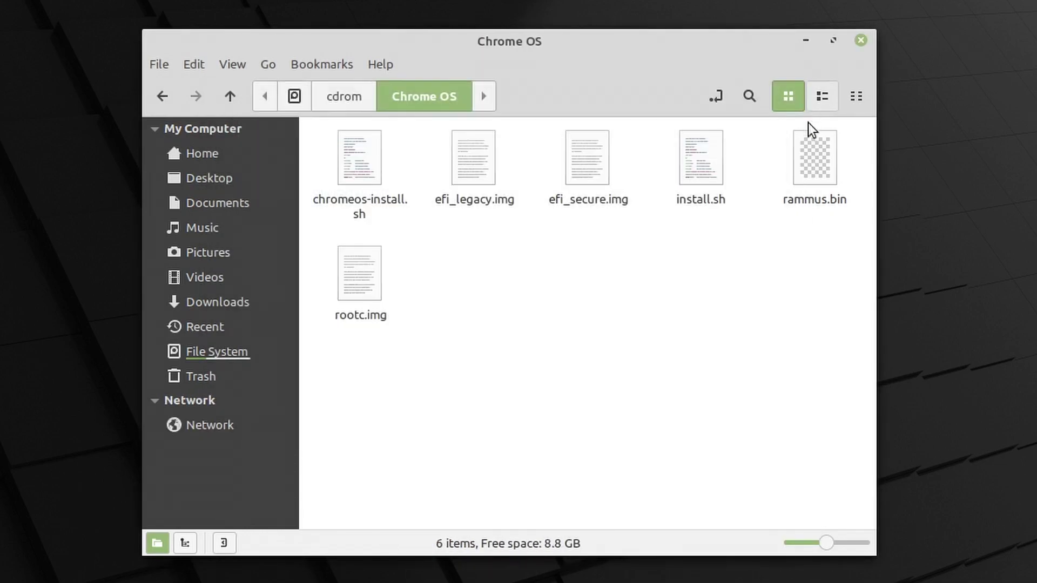
double_click(698, 154)
left_click(425, 361)
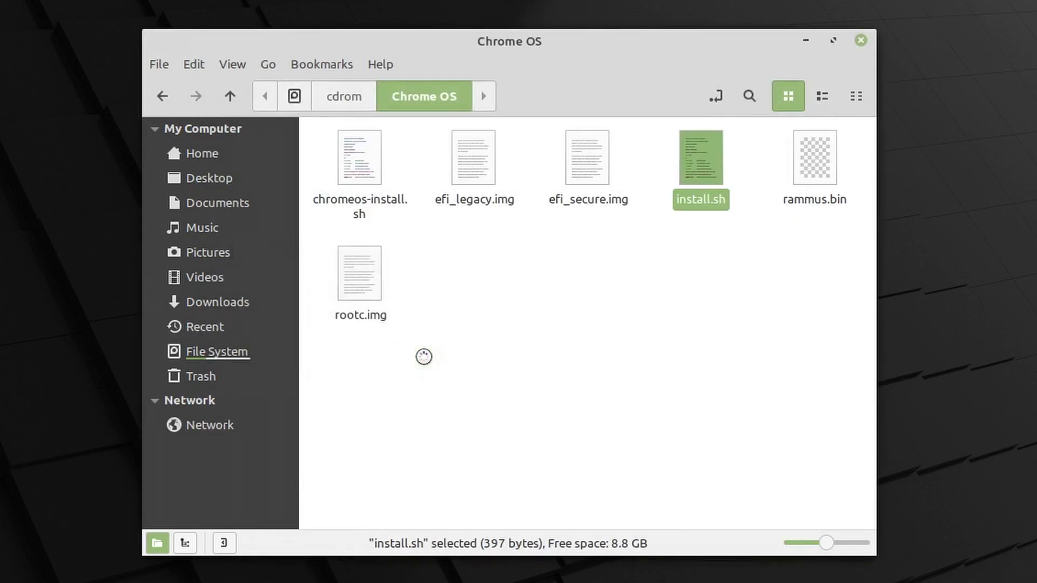
double_click(635, 367)
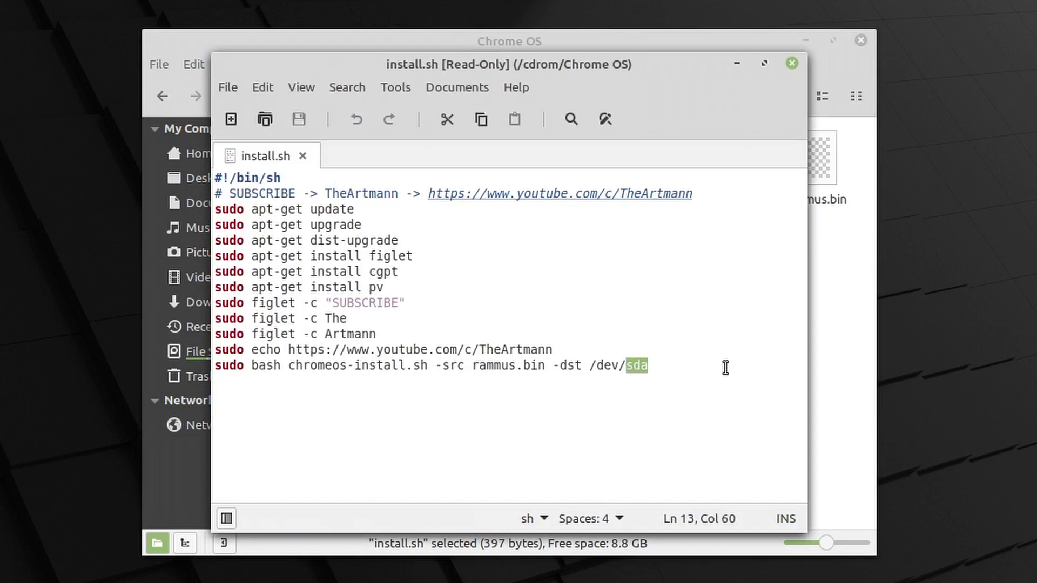
left_click_drag(710, 377, 653, 368)
left_click_drag(270, 377, 621, 366)
double_click(630, 365)
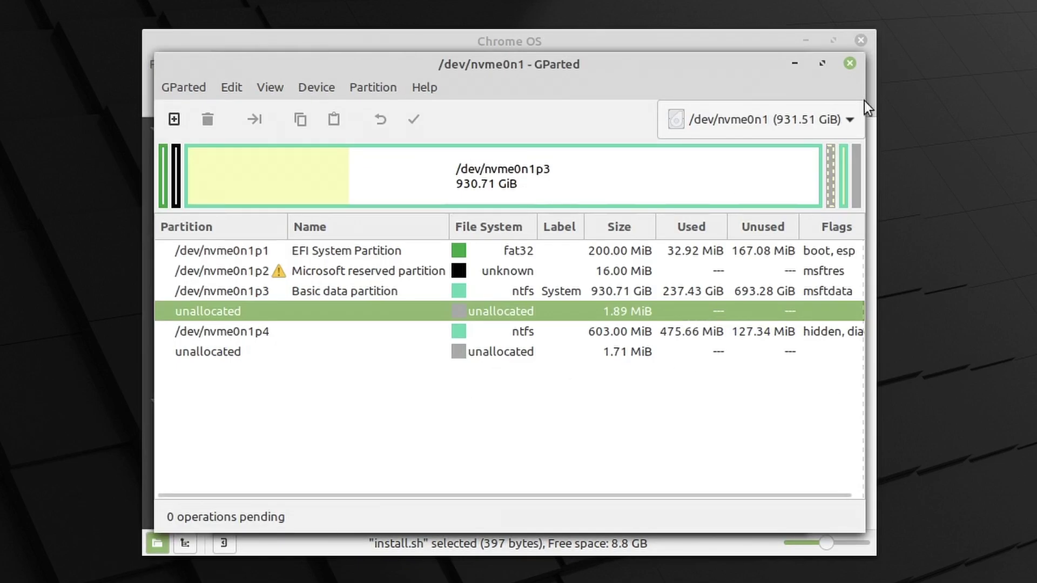
Confirm in GParted that sda is the 931.51 GiB disk, then close GParted and install.sh
left_click(841, 121)
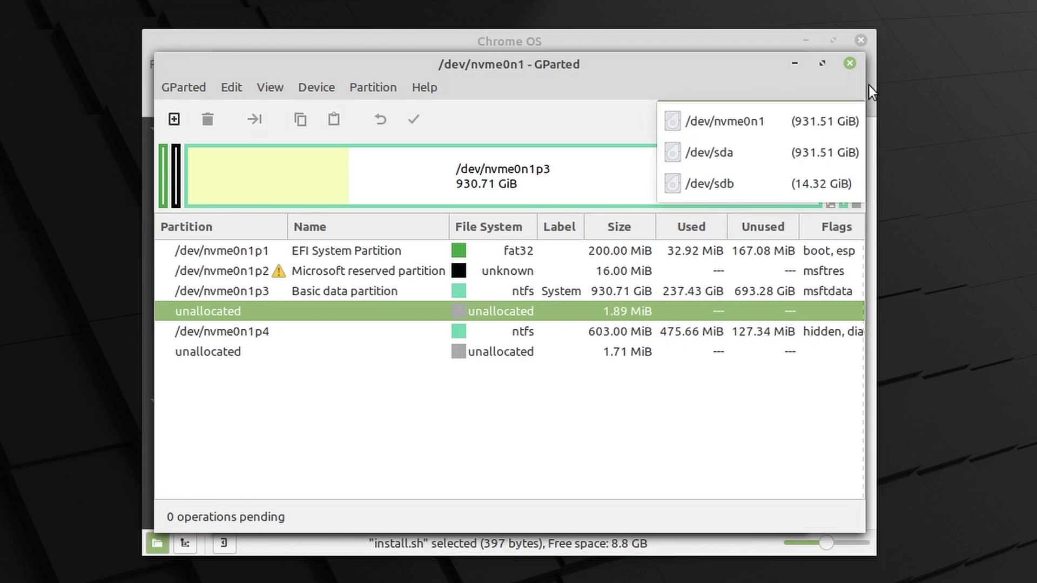
left_click(847, 65)
left_click(849, 64)
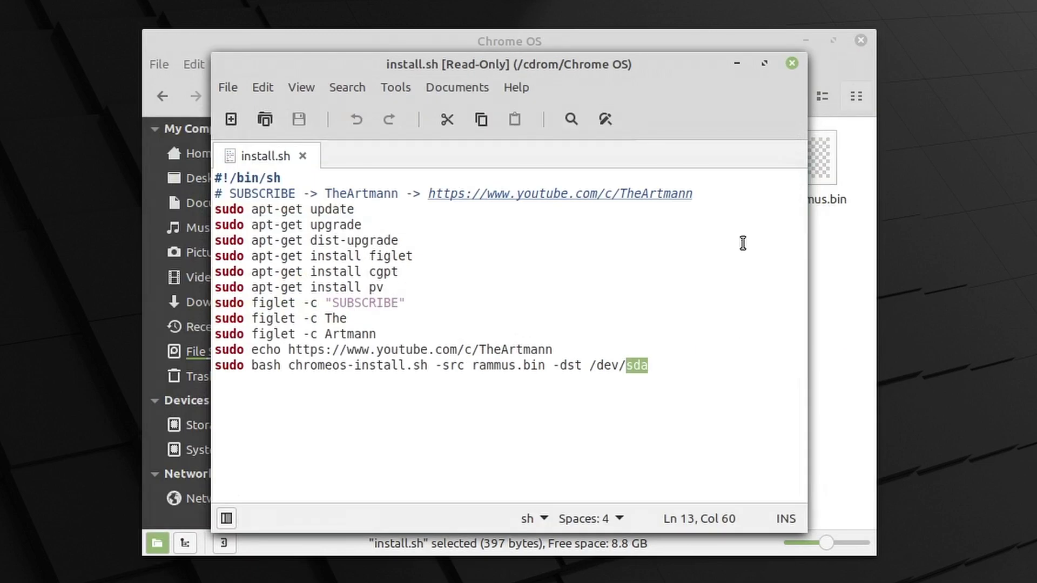
left_click_drag(662, 366, 629, 369)
left_click(792, 64)
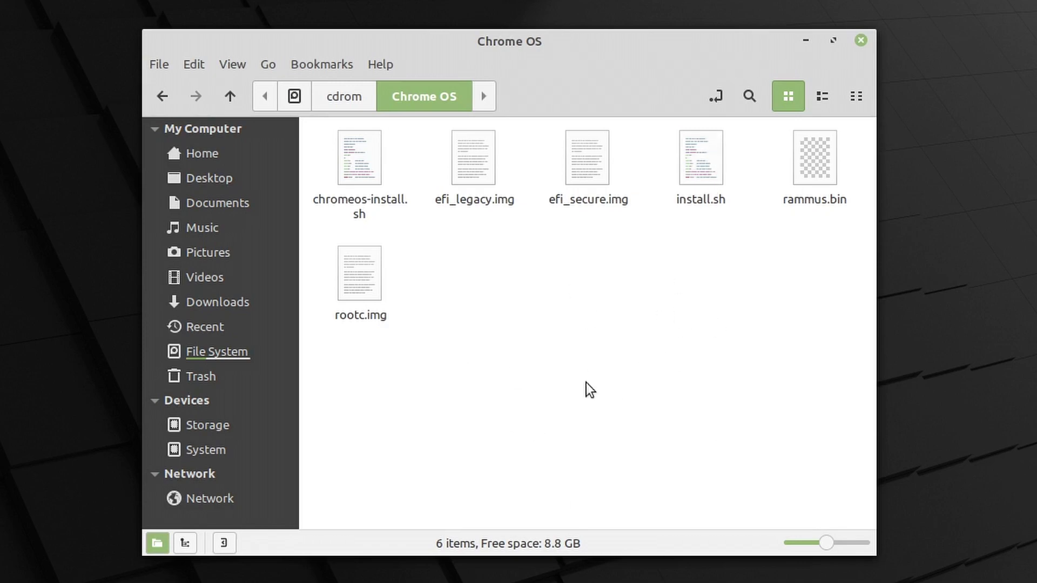
Run 'sudo sh install.sh' in a terminal opened in the Chrome OS folder
right_click(575, 317)
left_click(640, 384)
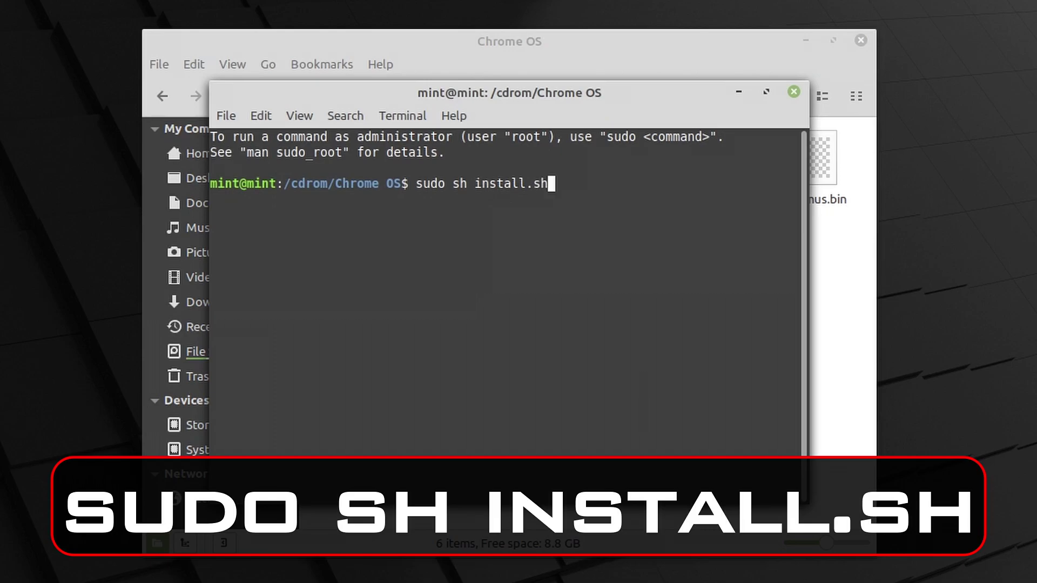
key("Return")
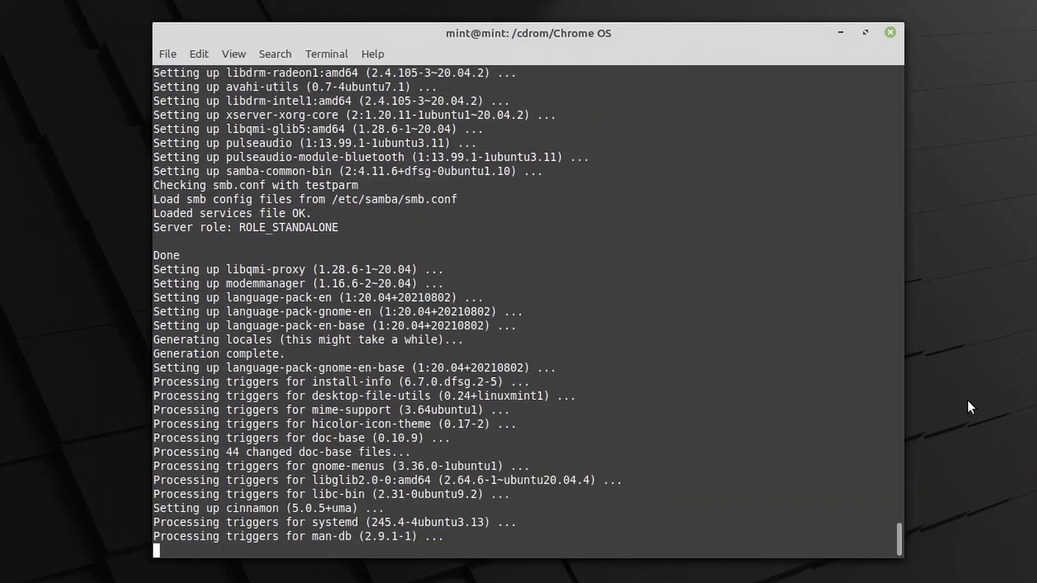
Answer 'y' to the upgrade prompt and confirm erasing /dev/sda to install ChromeOS
type("y")
key("Return")
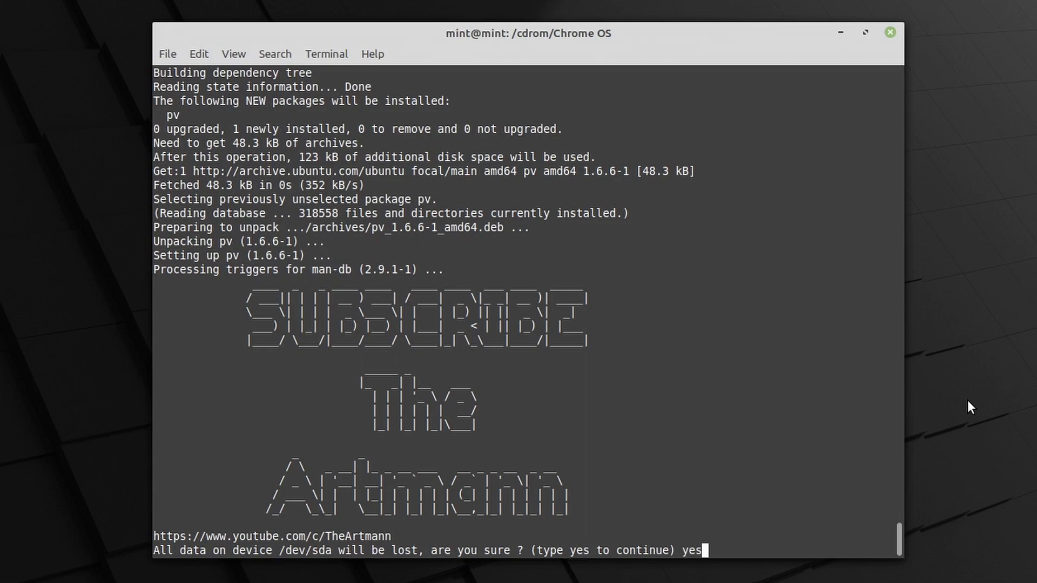
key("Return")
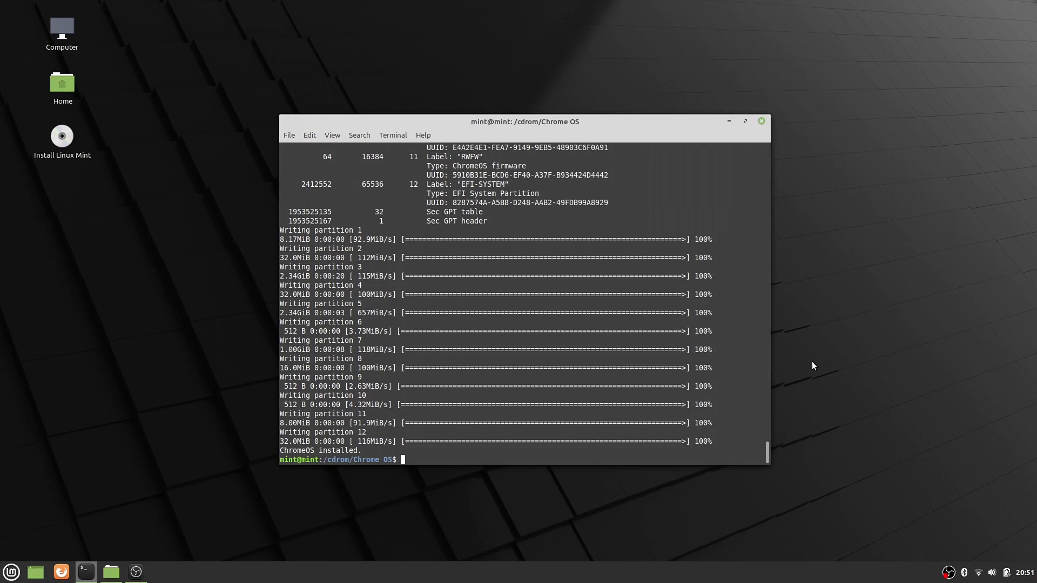
Highlight the 'ChromeOS installed.' message, close the terminal, then restart via the Mint menu's Quit option
left_click_drag(285, 451, 433, 450)
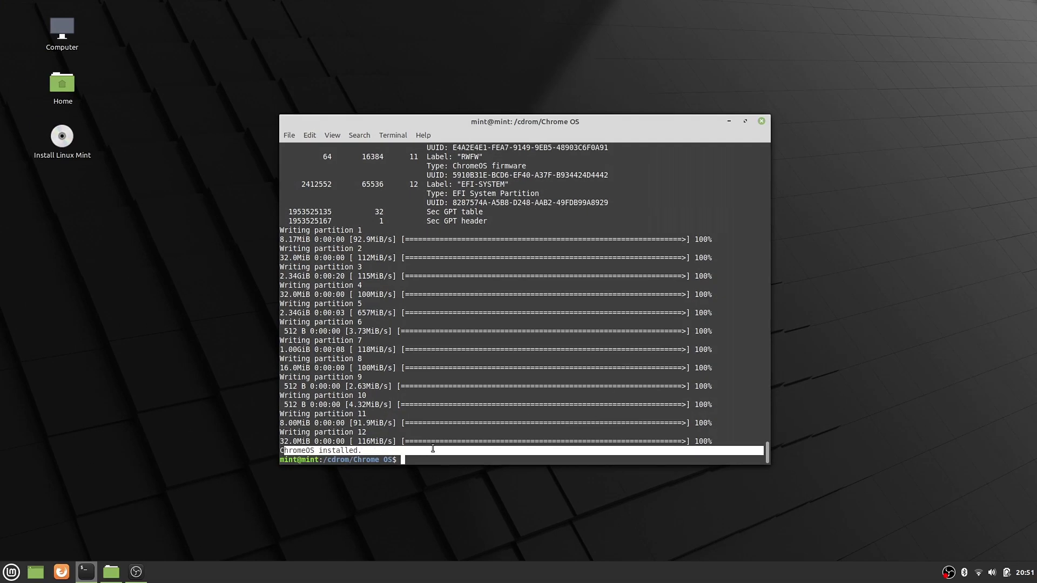
left_click(762, 121)
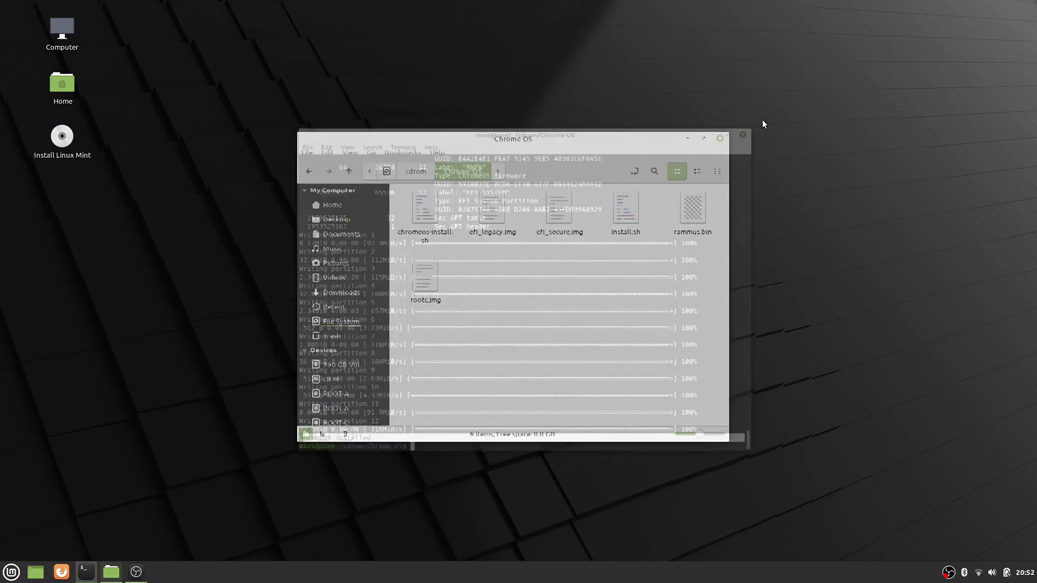
left_click(11, 571)
left_click(38, 534)
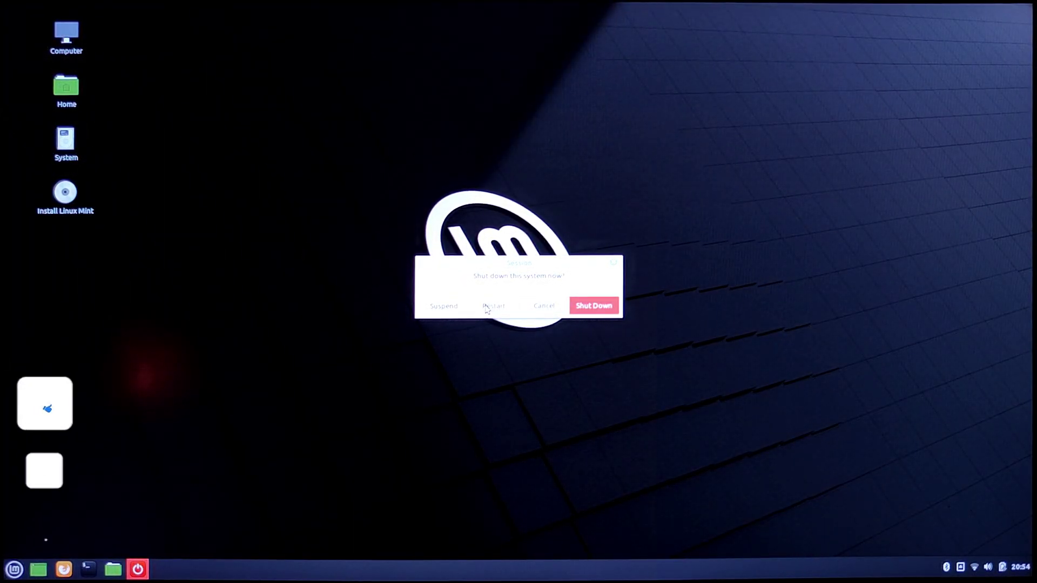
left_click(494, 308)
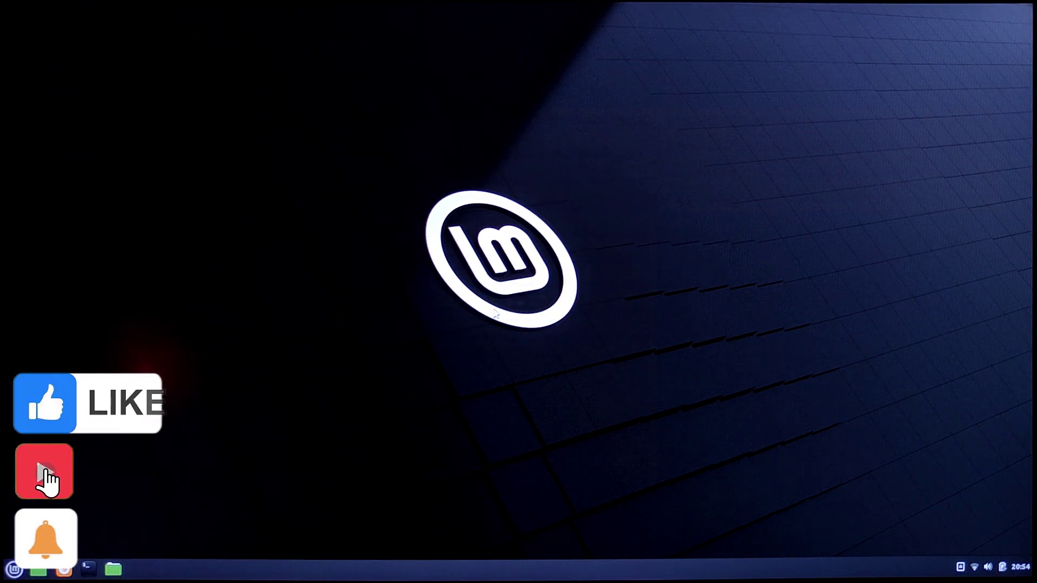